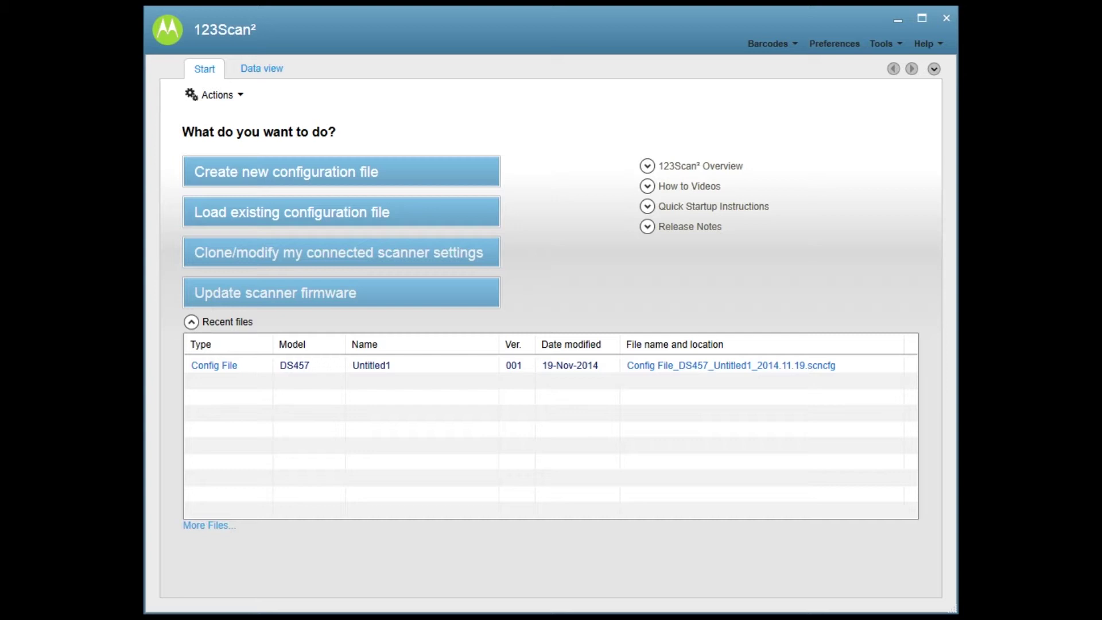
Step: Create a new configuration file for the USB-connected LI4278 scanner using the Release 013 - 2013.10.09 (SAABIS00-003-R00) plug-in
{"action": "left_click", "coordinate": [383, 176]}
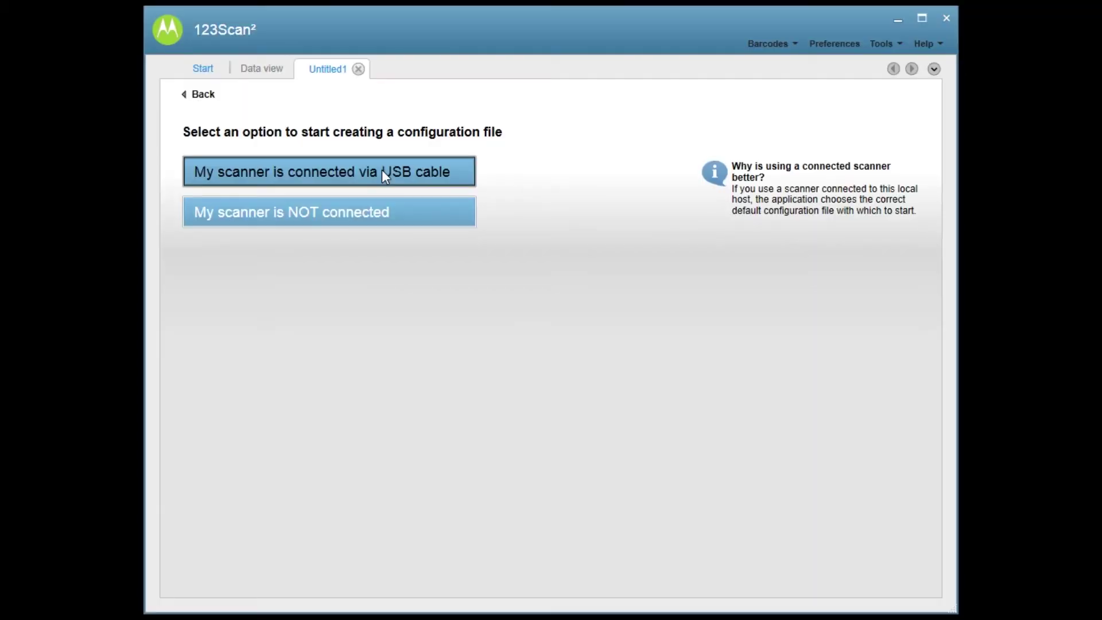
{"action": "left_click", "coordinate": [383, 175]}
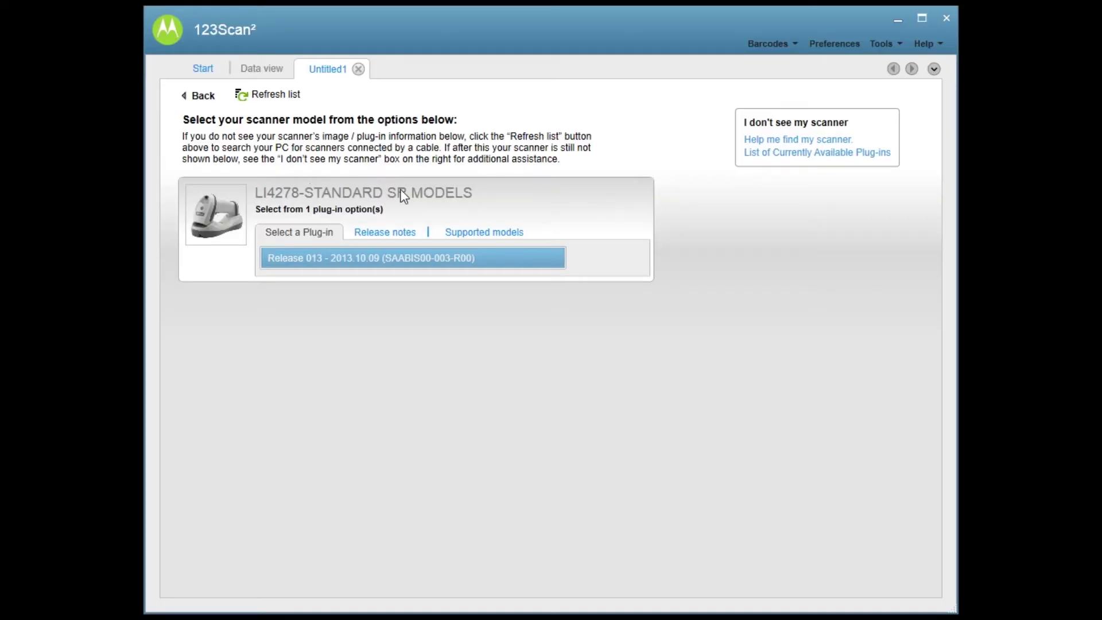
{"action": "left_click", "coordinate": [439, 257]}
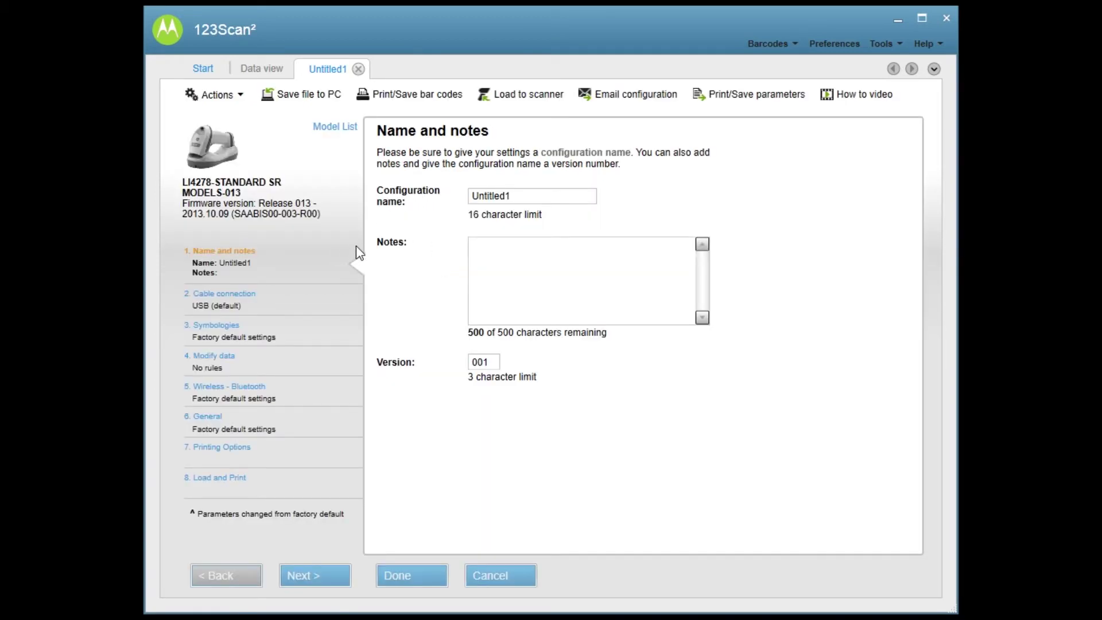
Step: Create a new data modification rule named "Print Command" that matches the string 123456
{"action": "left_click", "coordinate": [229, 360]}
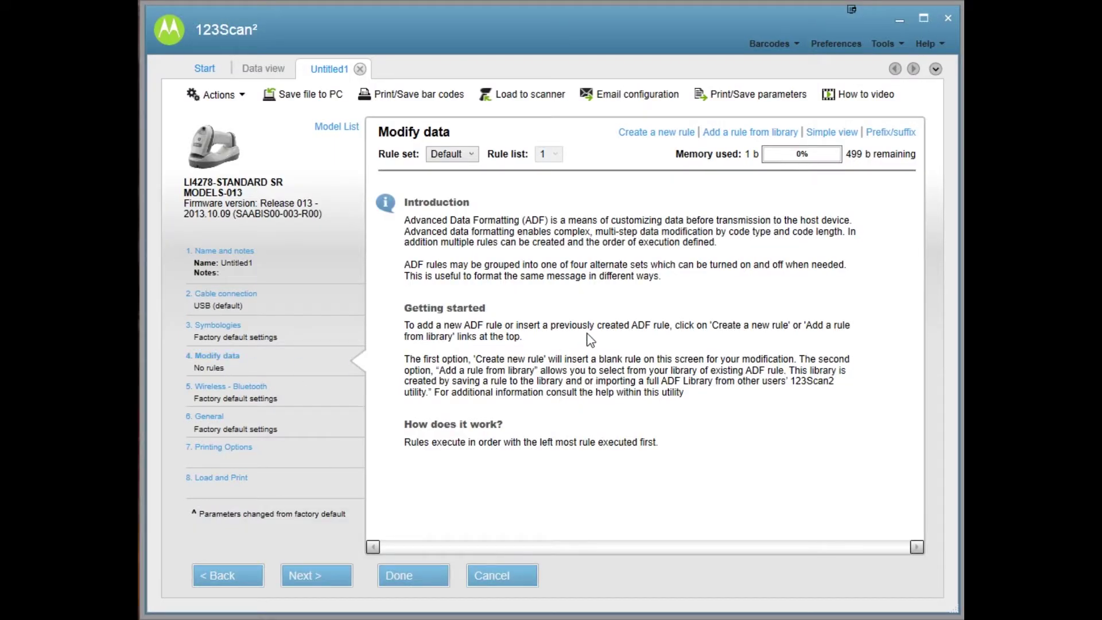
{"action": "left_click", "coordinate": [654, 133]}
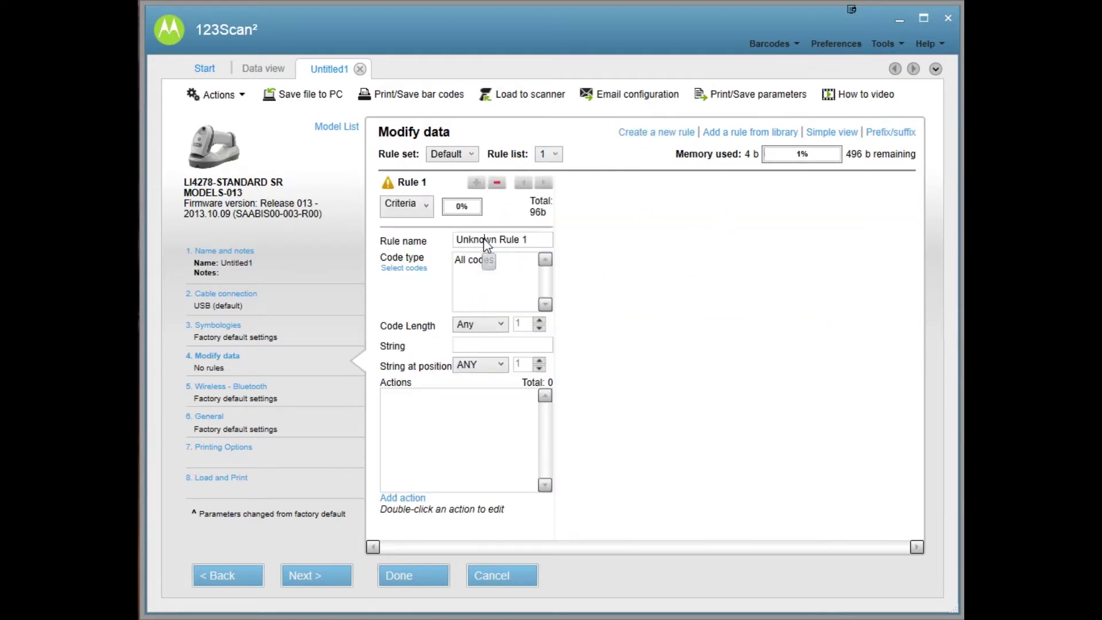
{"action": "left_click_drag", "start_coordinate": [532, 241], "coordinate": [419, 242]}
{"action": "type", "text": "Print Command"}
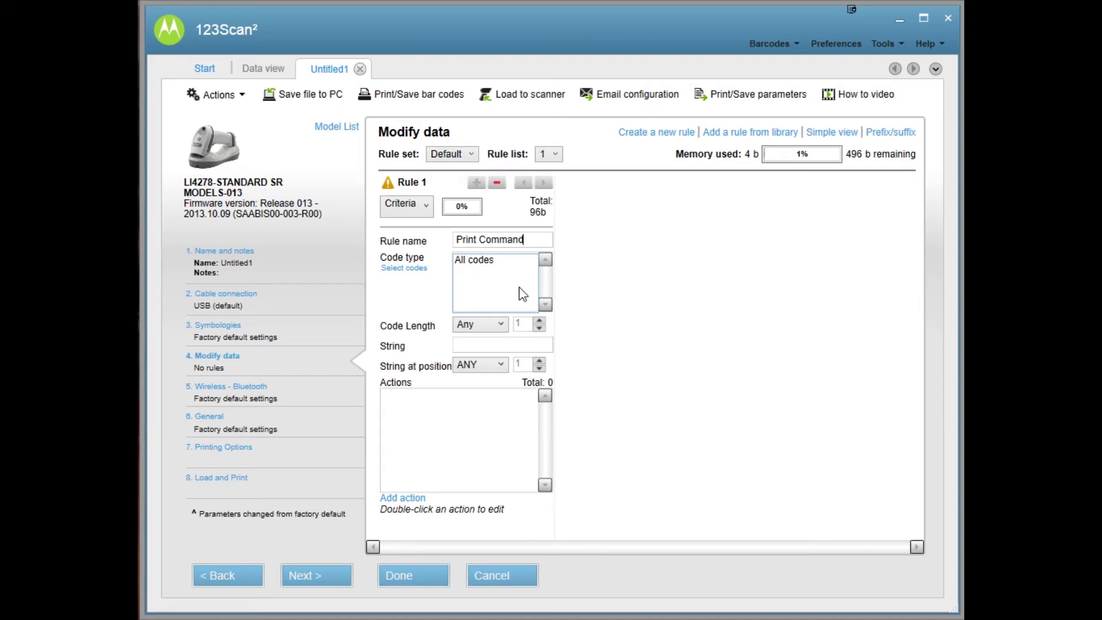
{"action": "left_click", "coordinate": [507, 346]}
{"action": "type", "text": "123456"}
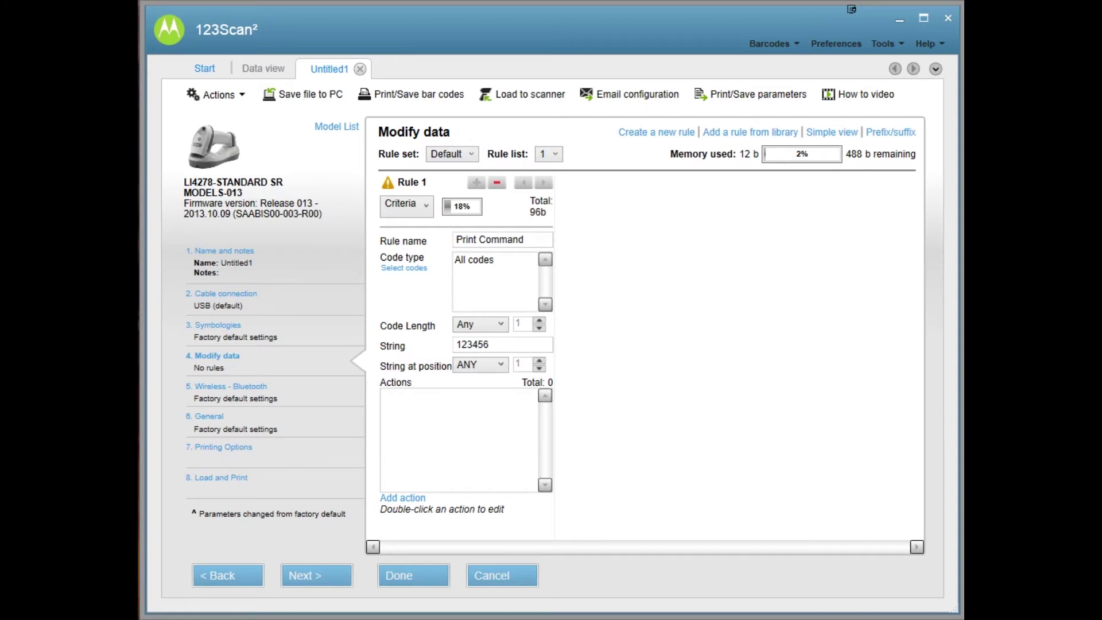
Step: Add a Send ASCII Key action with the value 16 <CTRL P/DATA LINK ESCAPE> to the Print Command rule
{"action": "left_click", "coordinate": [405, 498]}
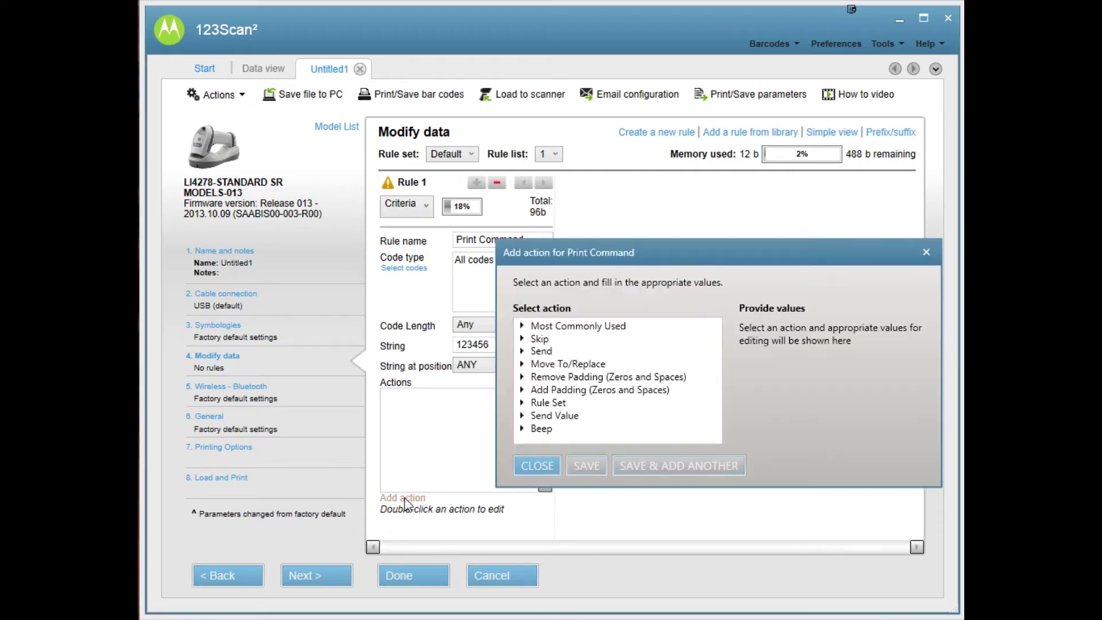
{"action": "left_click_drag", "start_coordinate": [704, 246], "coordinate": [601, 214]}
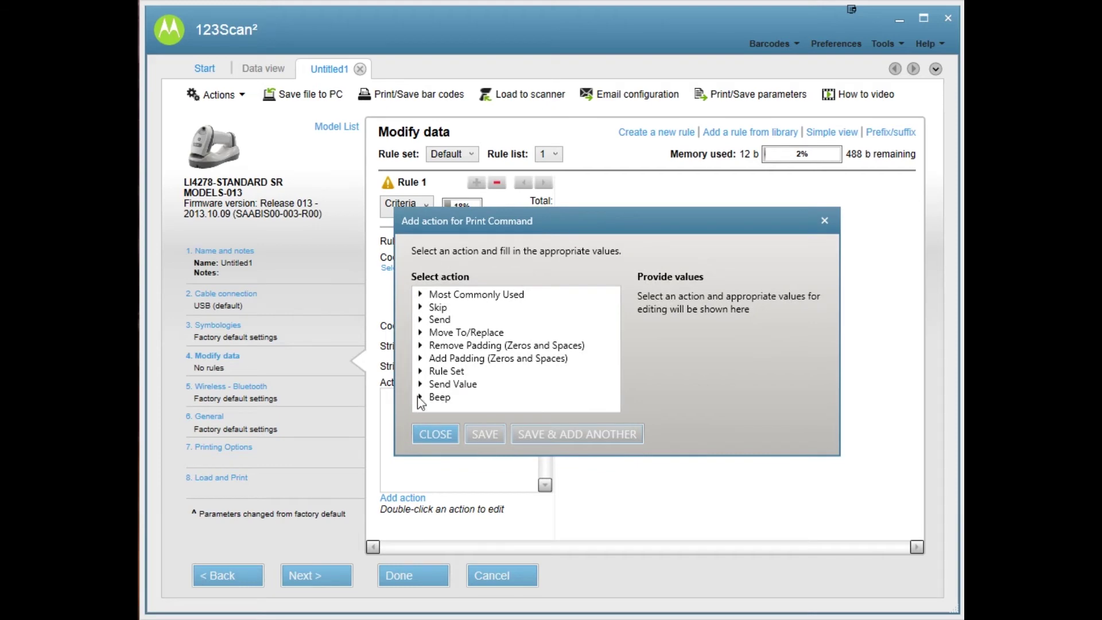
{"action": "left_click", "coordinate": [449, 384]}
{"action": "double_click", "coordinate": [449, 384]}
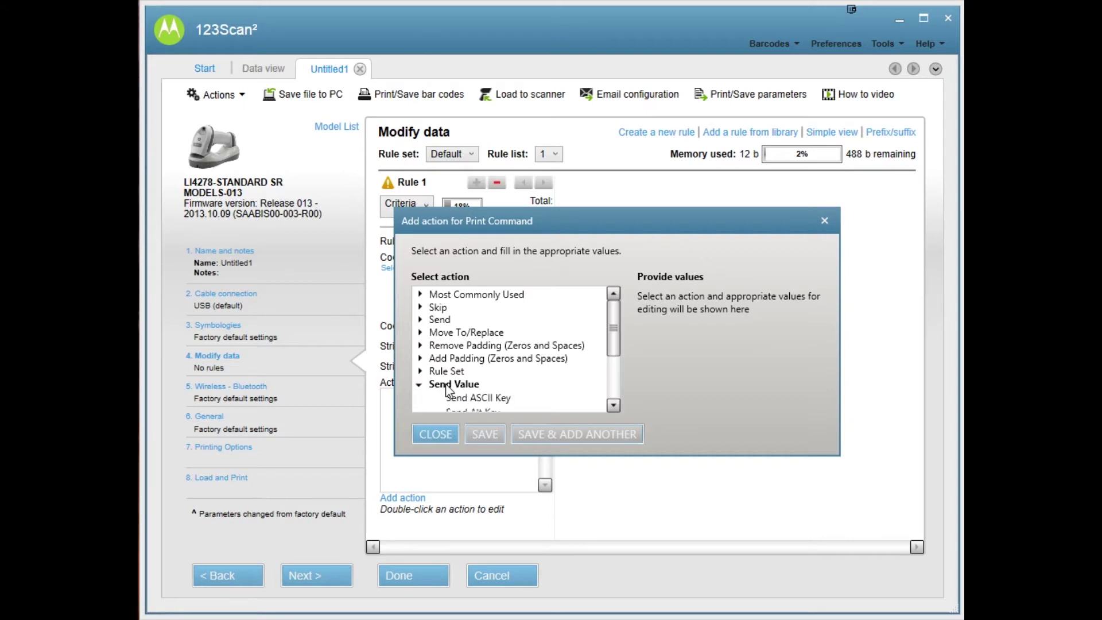
{"action": "left_click_drag", "start_coordinate": [612, 326], "coordinate": [611, 372]}
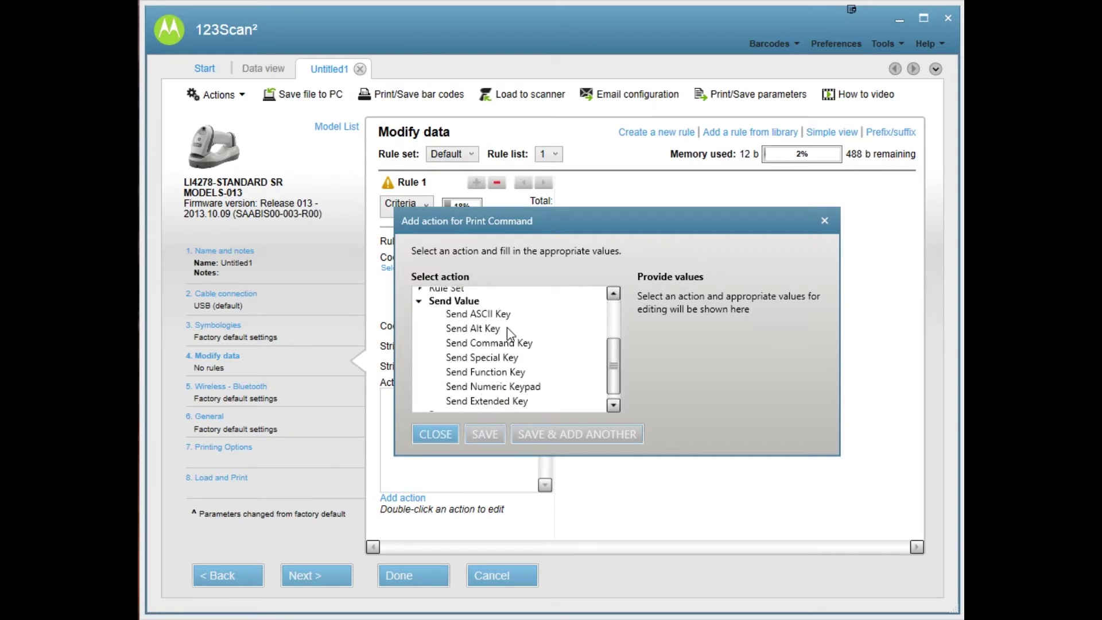
{"action": "left_click", "coordinate": [474, 315]}
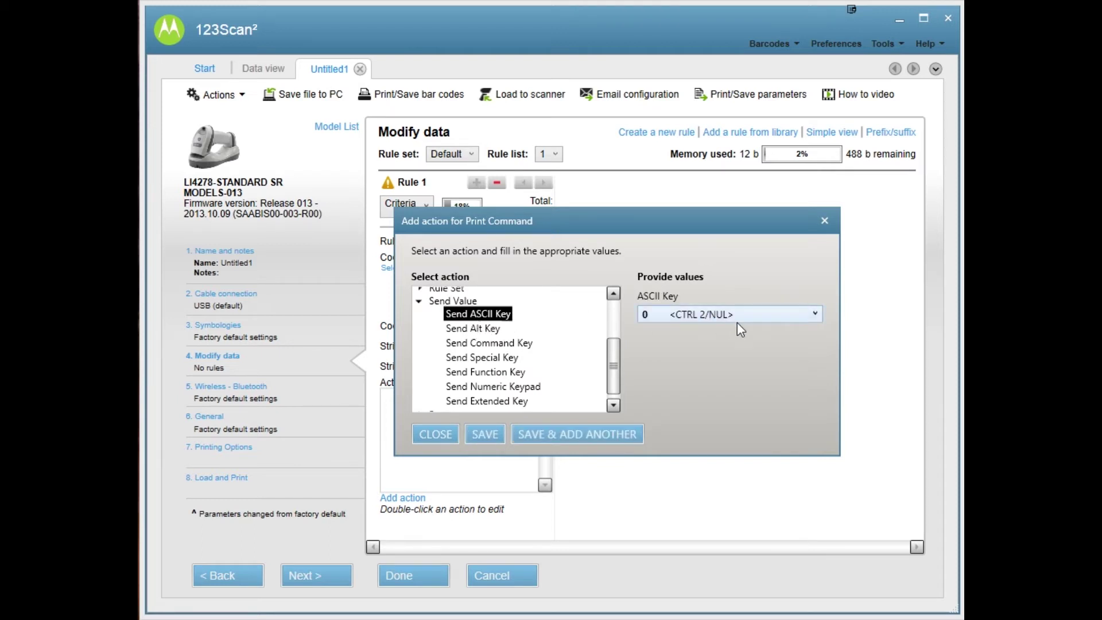
{"action": "left_click", "coordinate": [791, 315]}
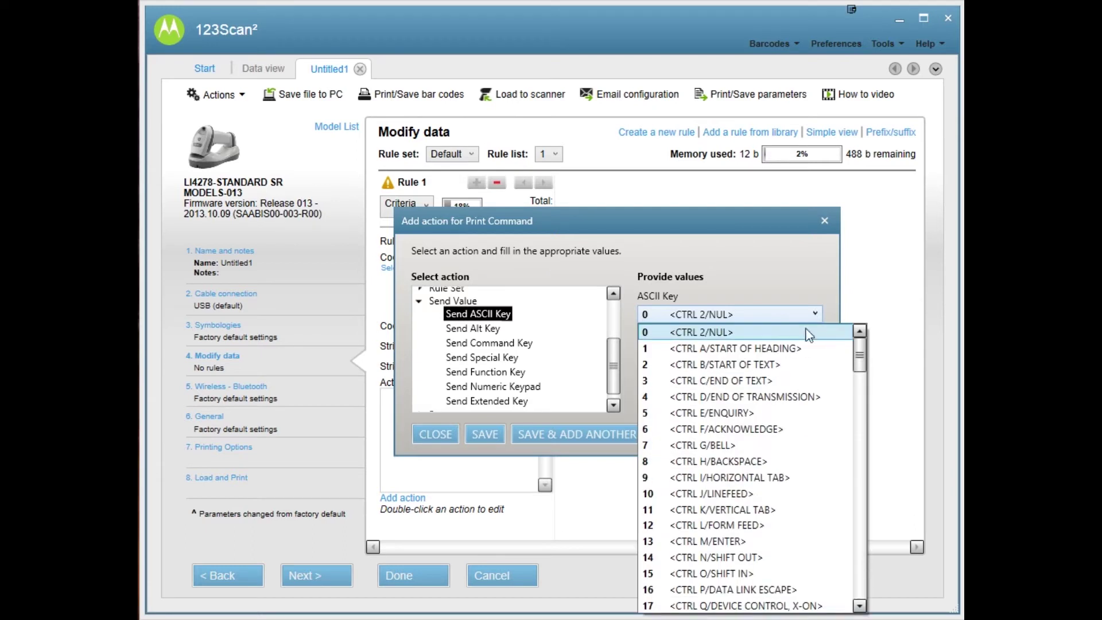
{"action": "left_click_drag", "start_coordinate": [861, 357], "coordinate": [858, 374]}
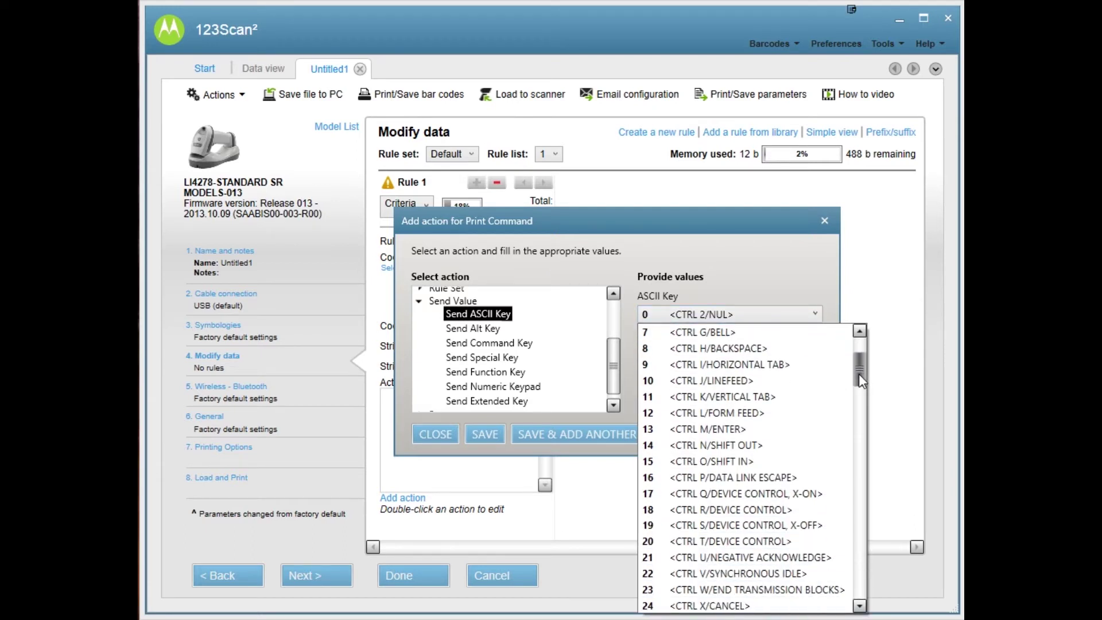
{"action": "left_click", "coordinate": [752, 477]}
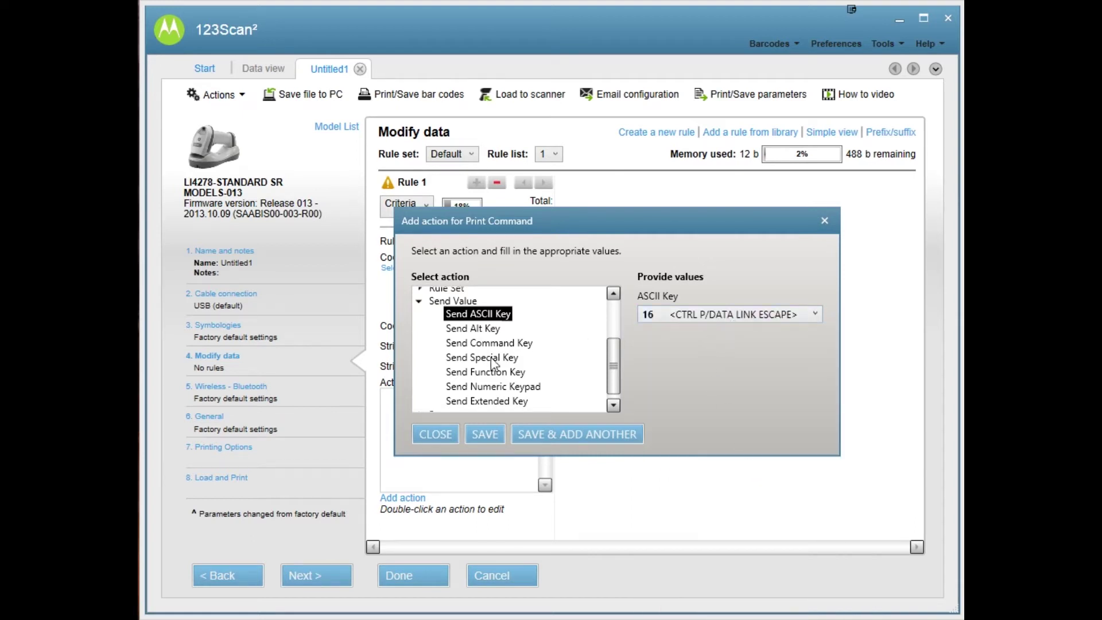
{"action": "left_click", "coordinate": [597, 435]}
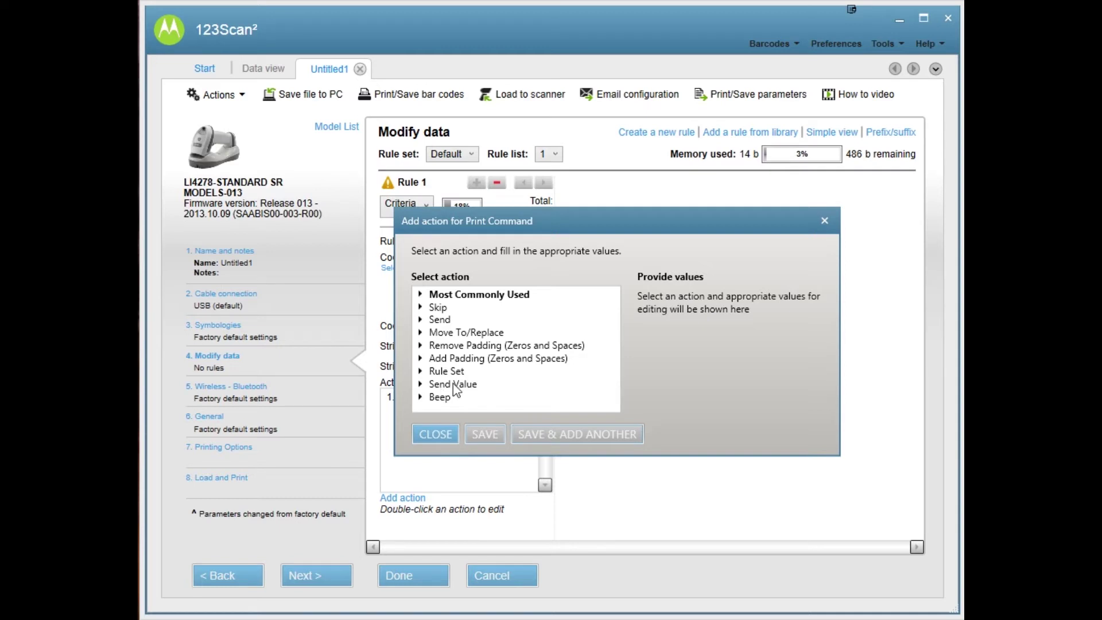
{"action": "left_click", "coordinate": [437, 384]}
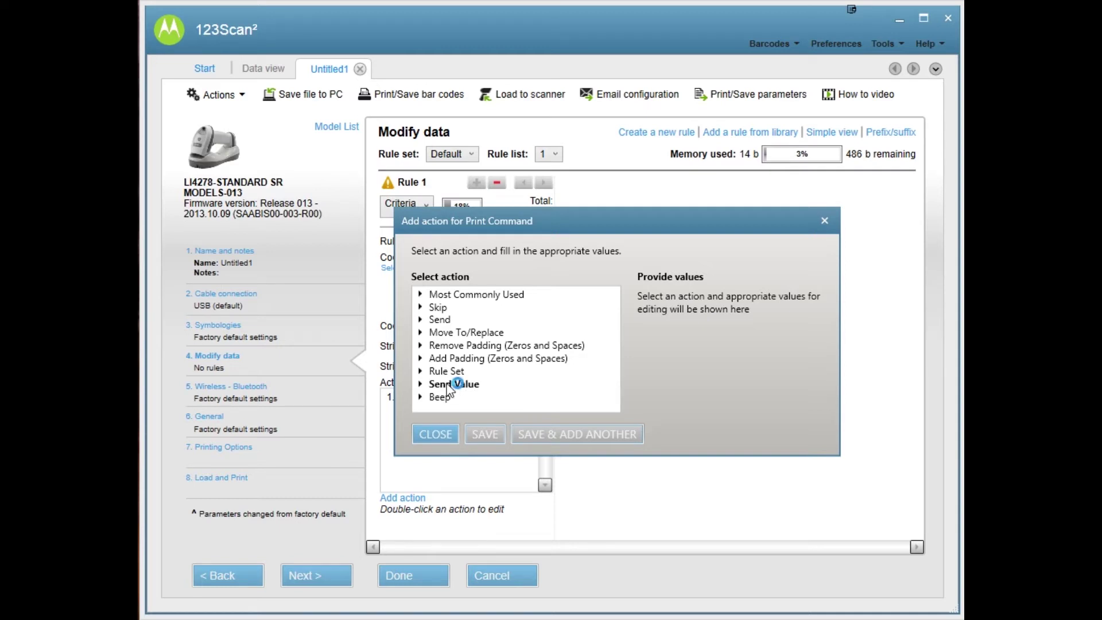
{"action": "double_click", "coordinate": [448, 389]}
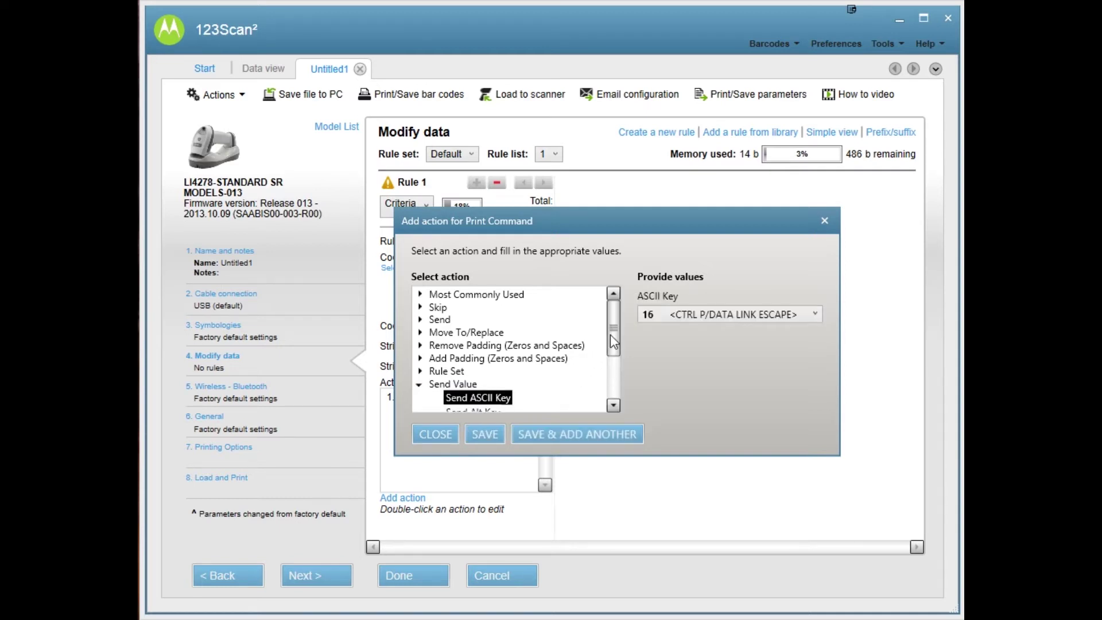
{"action": "left_click_drag", "start_coordinate": [611, 340], "coordinate": [611, 394]}
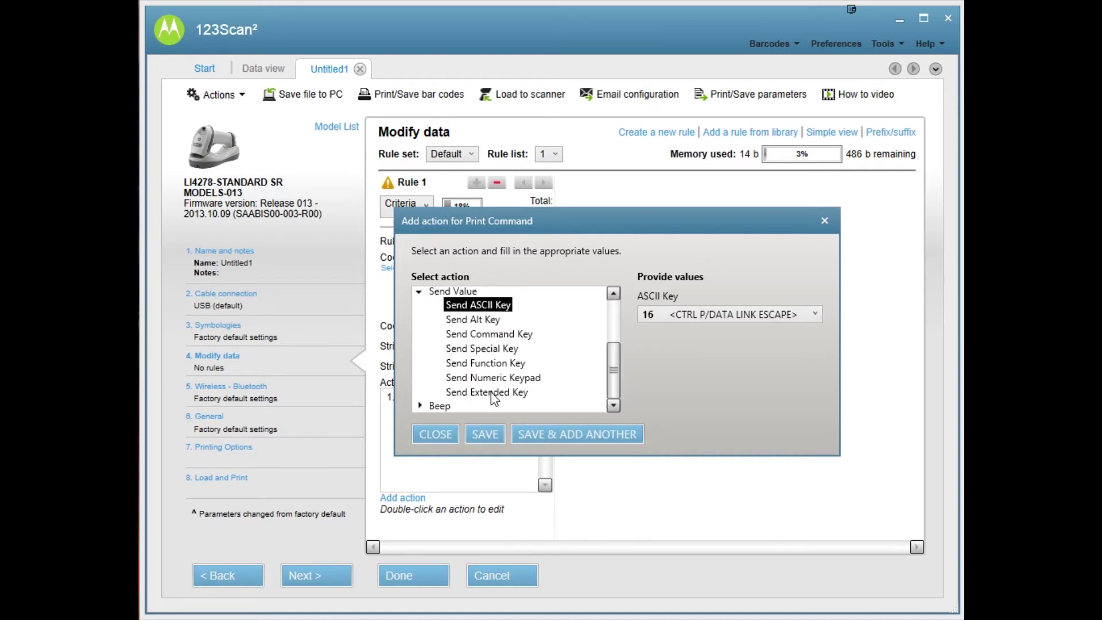
{"action": "left_click", "coordinate": [508, 393]}
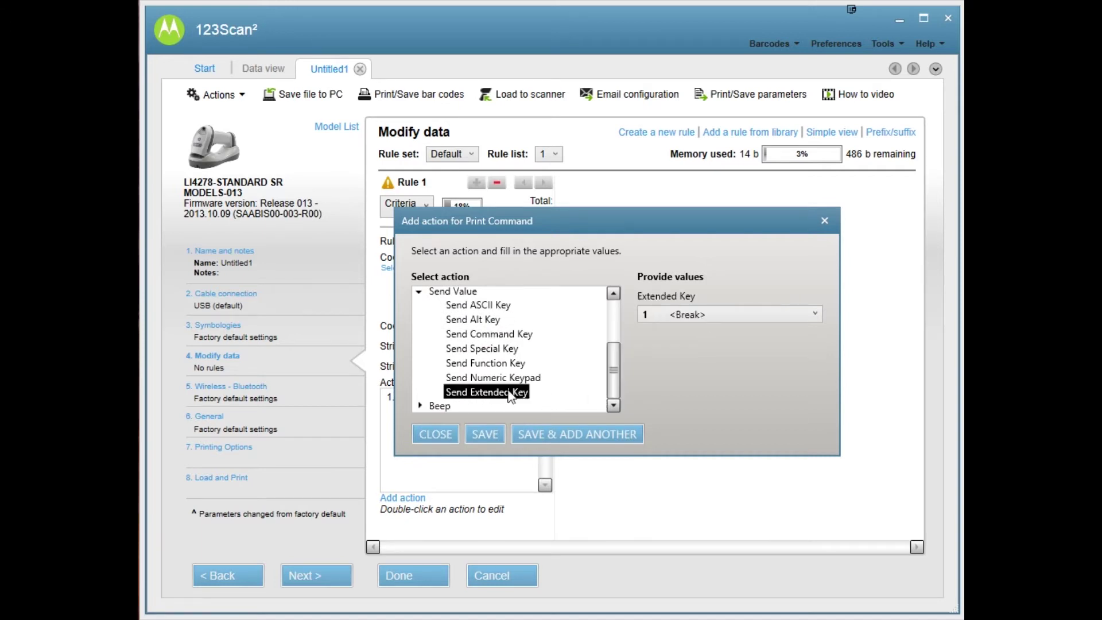
{"action": "left_click", "coordinate": [737, 315]}
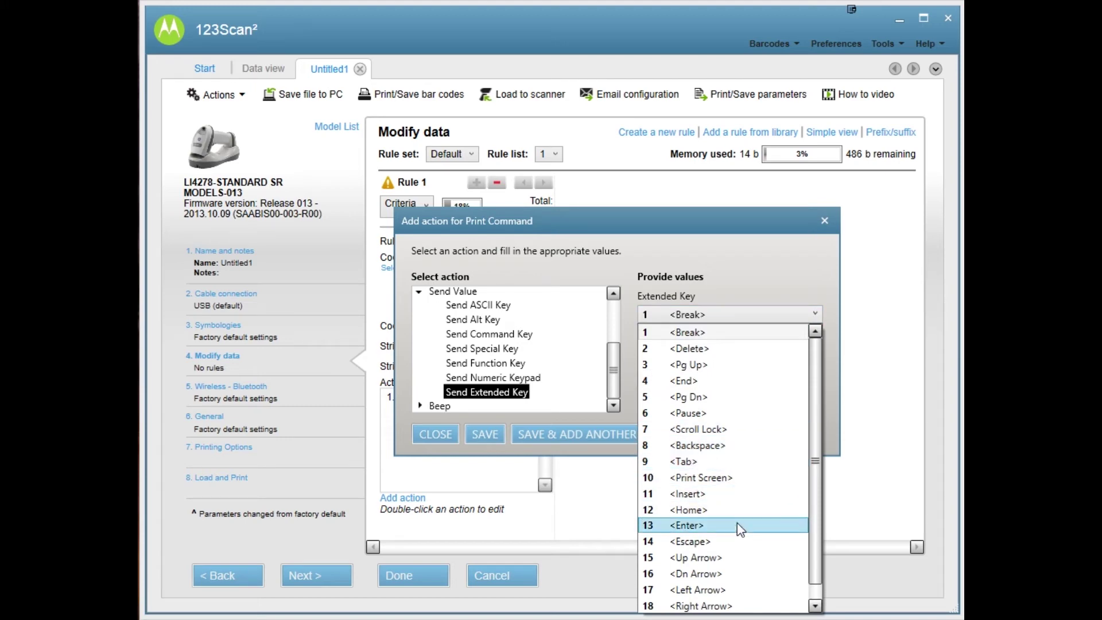
{"action": "left_click", "coordinate": [729, 277]}
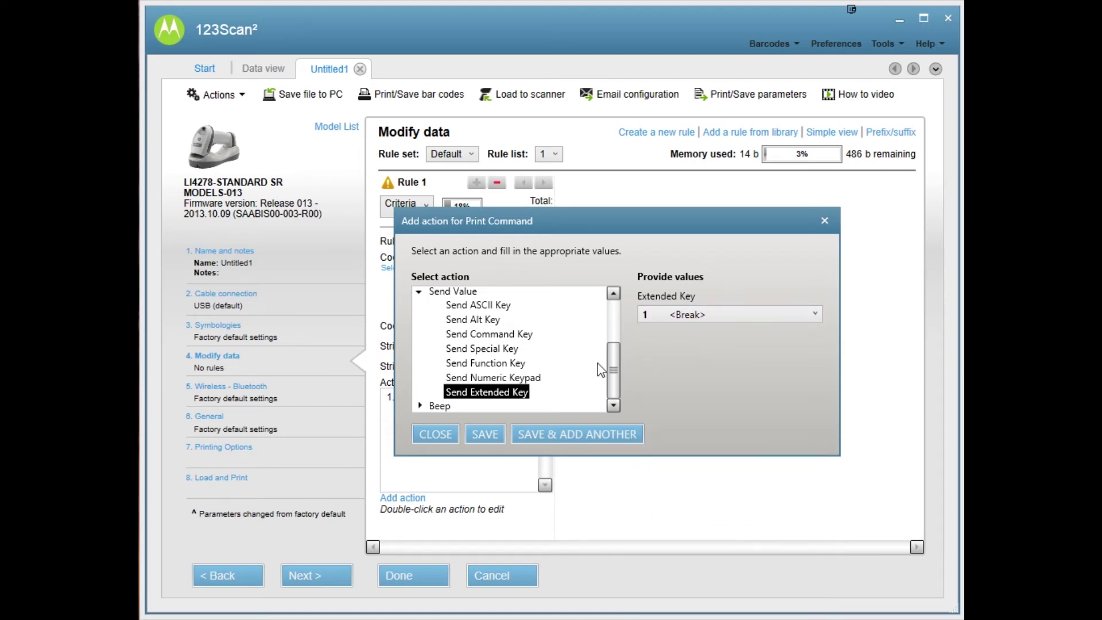
{"action": "left_click", "coordinate": [420, 292]}
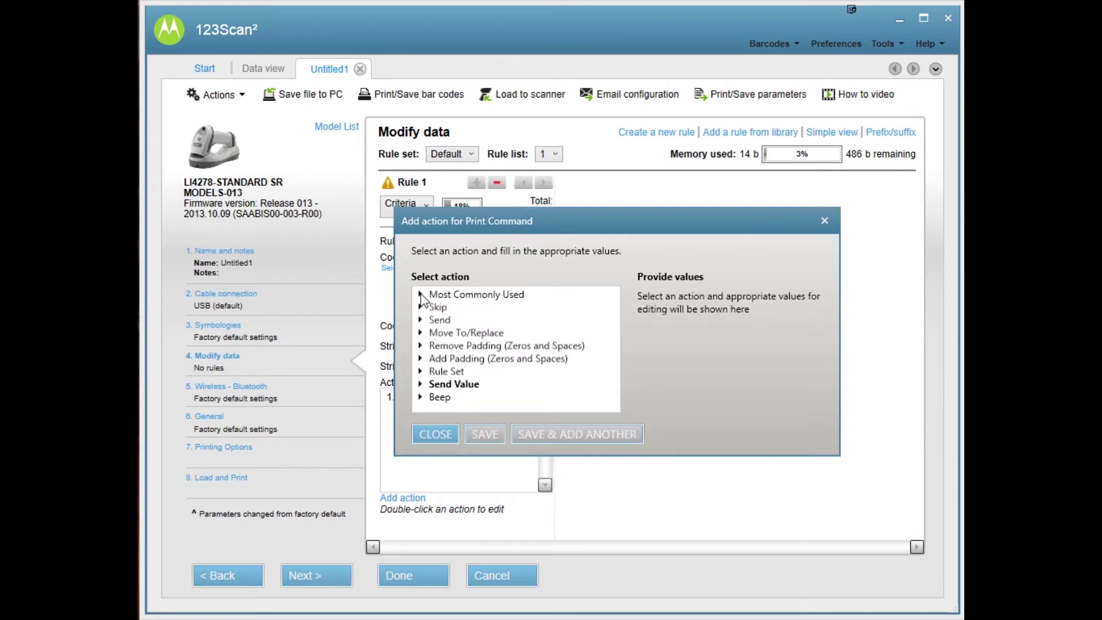
Step: Add a Beep Thrice action to the Print Command rule and save it
{"action": "left_click", "coordinate": [422, 397]}
{"action": "left_click_drag", "start_coordinate": [610, 338], "coordinate": [610, 373]}
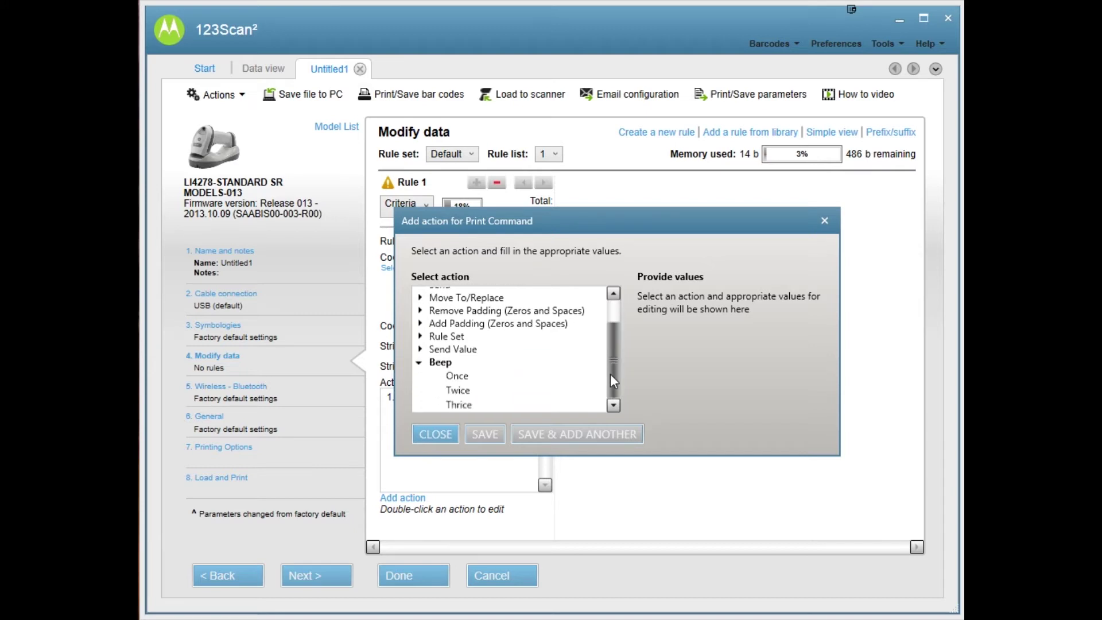
{"action": "left_click", "coordinate": [459, 405]}
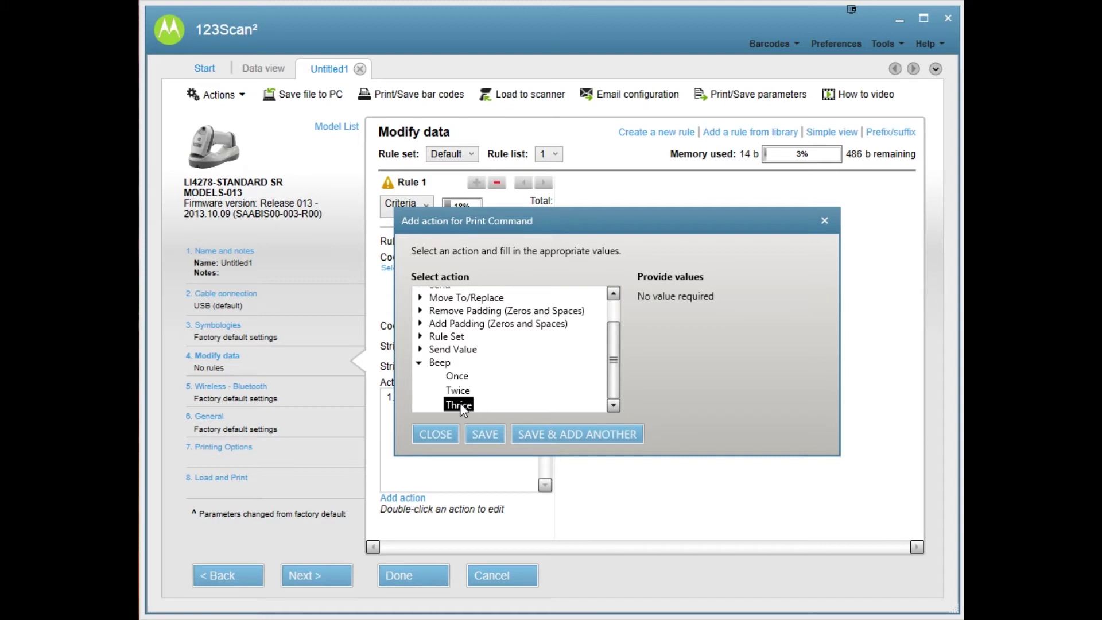
{"action": "left_click", "coordinate": [484, 435]}
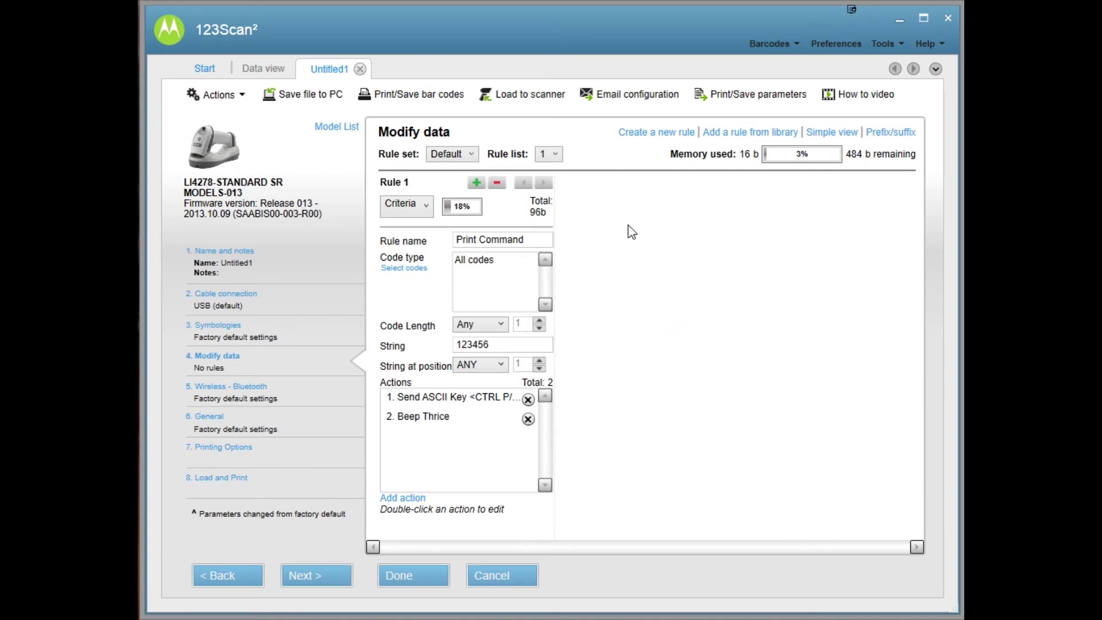
Step: Add the "Append an Enter" rule from the library as the second rule
{"action": "left_click", "coordinate": [749, 133]}
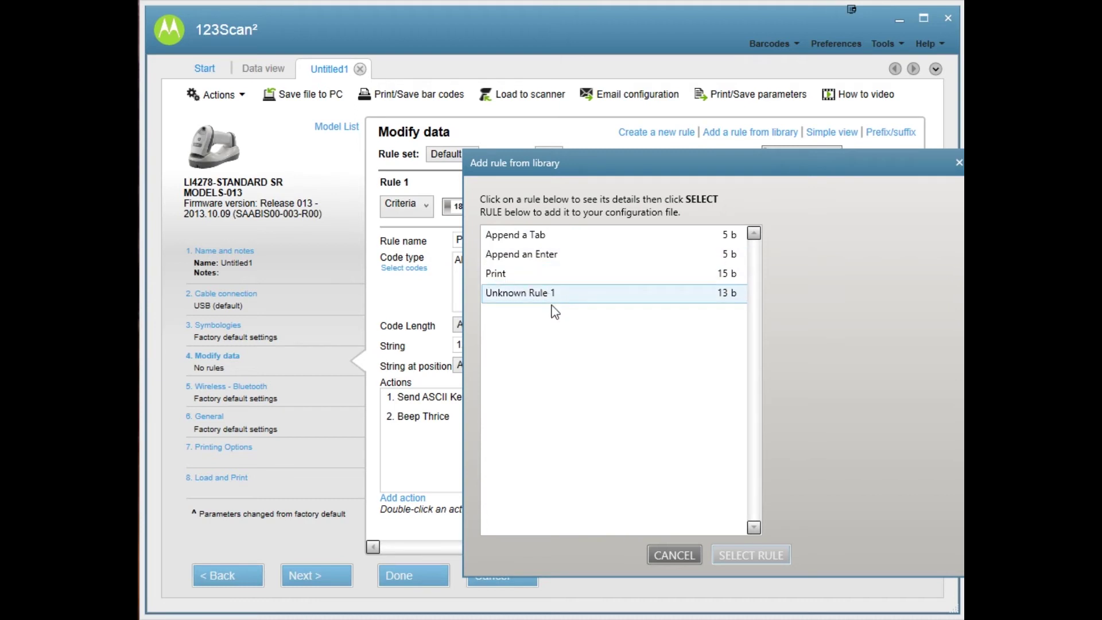
{"action": "left_click", "coordinate": [545, 259]}
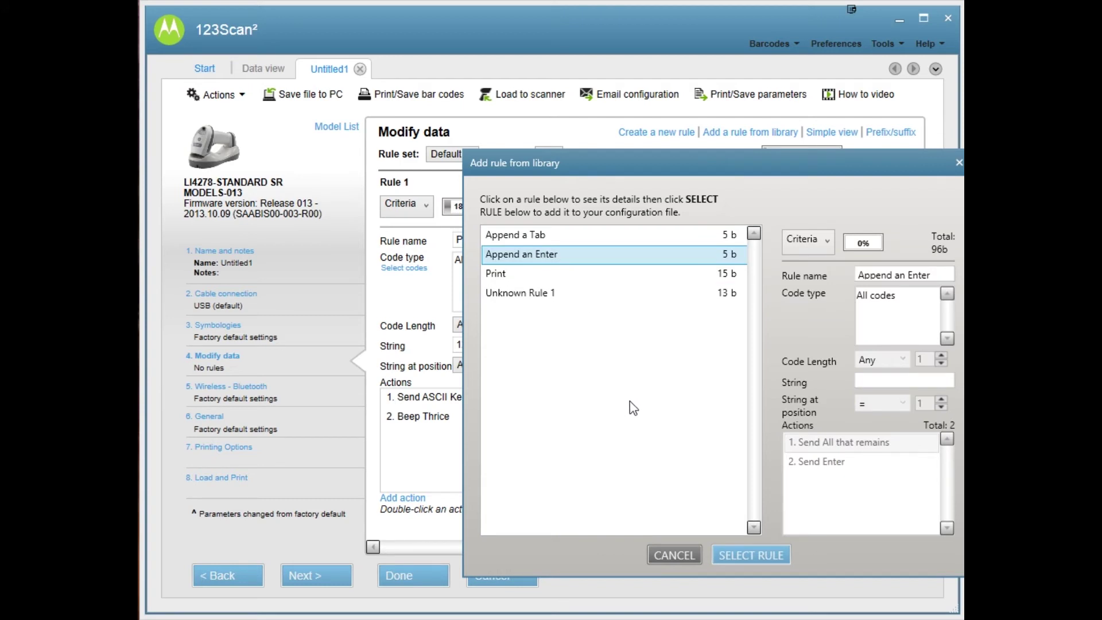
{"action": "left_click", "coordinate": [765, 554]}
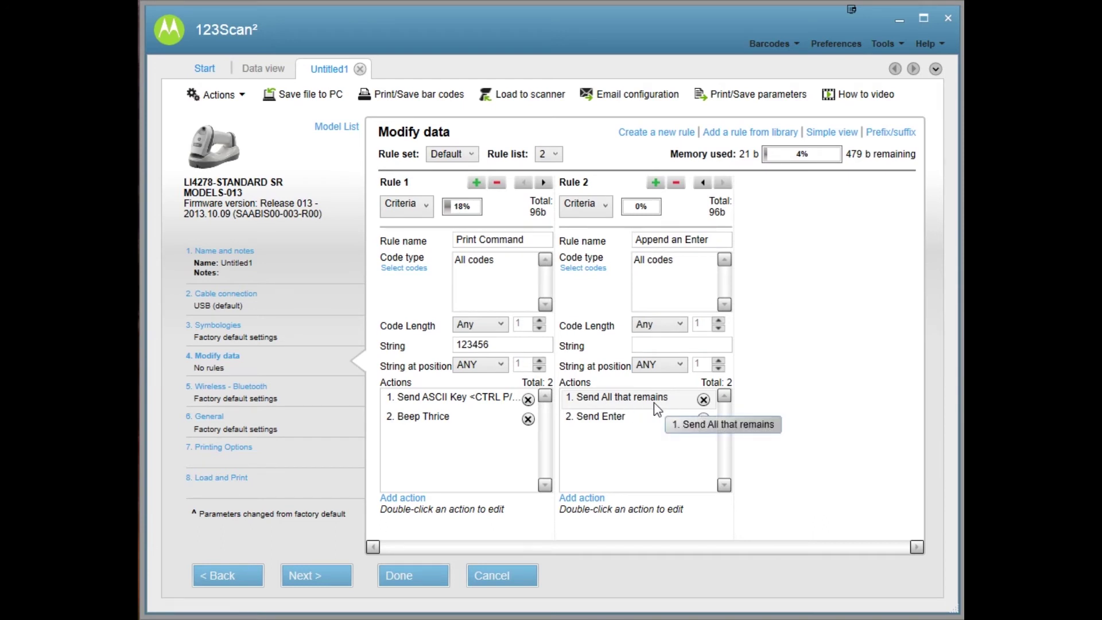
{"action": "left_click", "coordinate": [678, 417]}
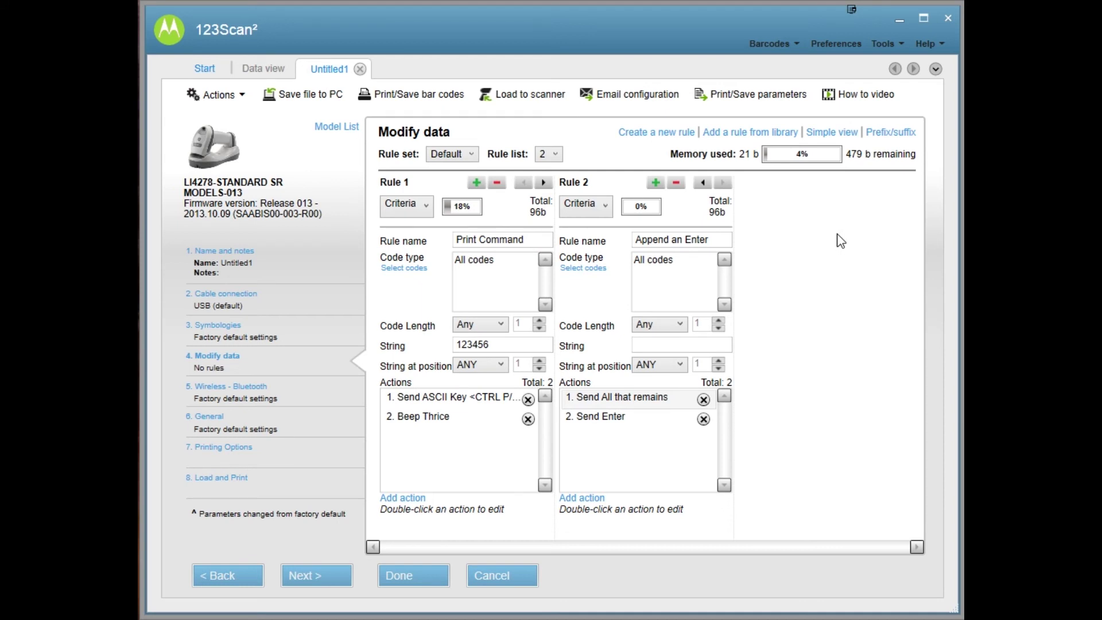
Step: Finish the configuration and load it to all compatible scanners
{"action": "left_click", "coordinate": [419, 576]}
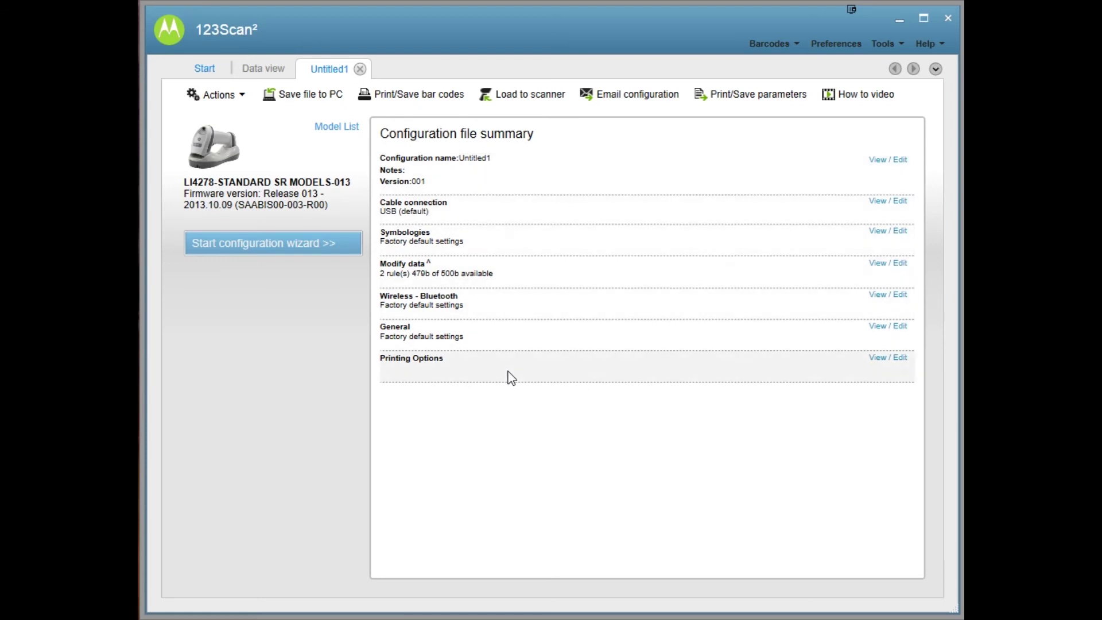
{"action": "left_click", "coordinate": [545, 101]}
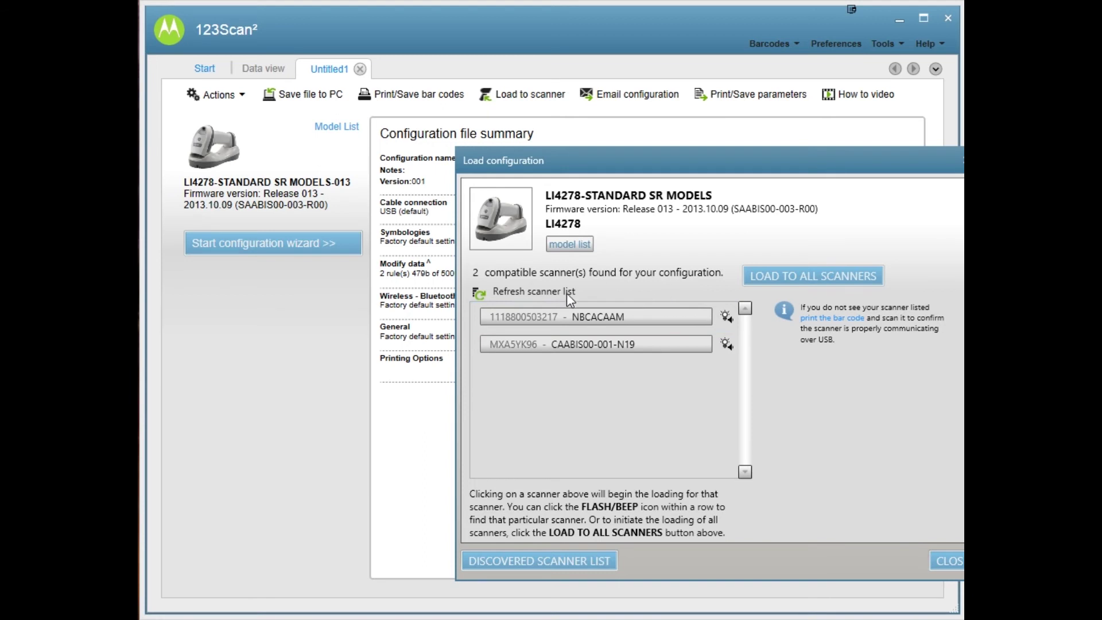
{"action": "left_click", "coordinate": [819, 278]}
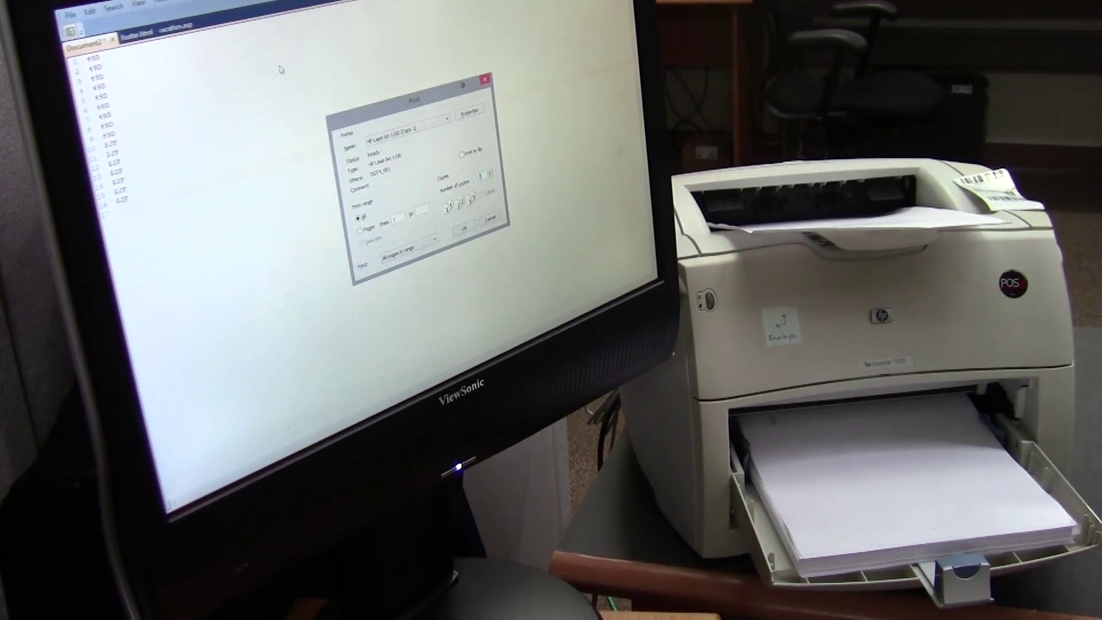
{"action": "left_click", "coordinate": [465, 227]}
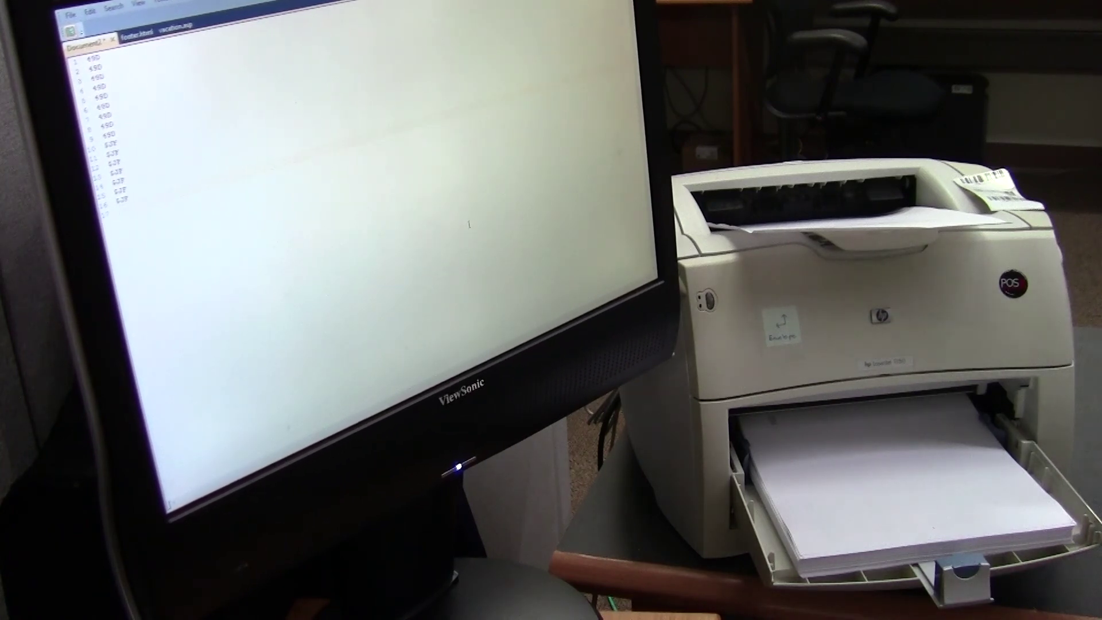